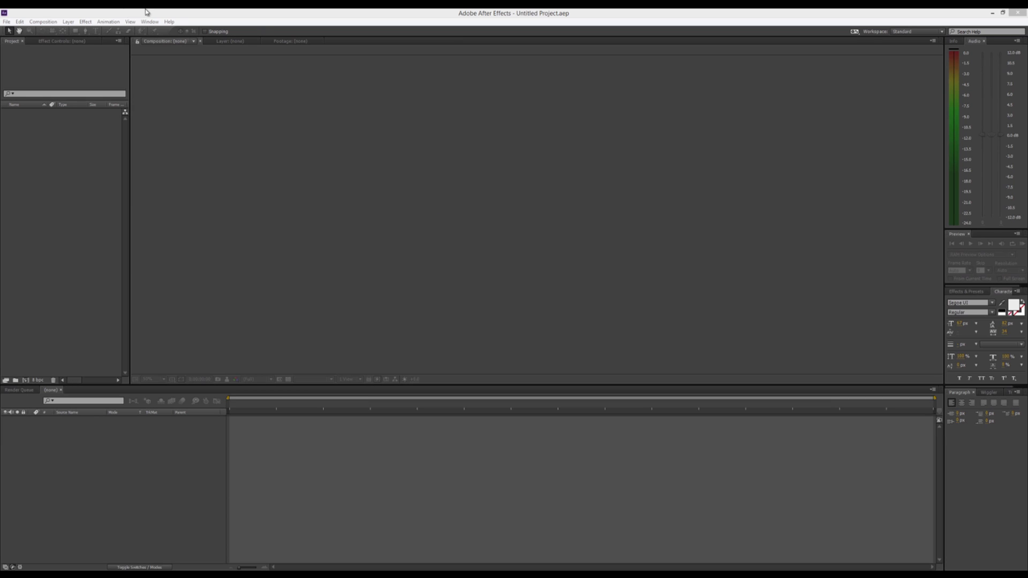
Step: Open File > Import > File and browse to the Desktop's amazing image sequence folder
{"action": "left_click", "coordinate": [6, 22]}
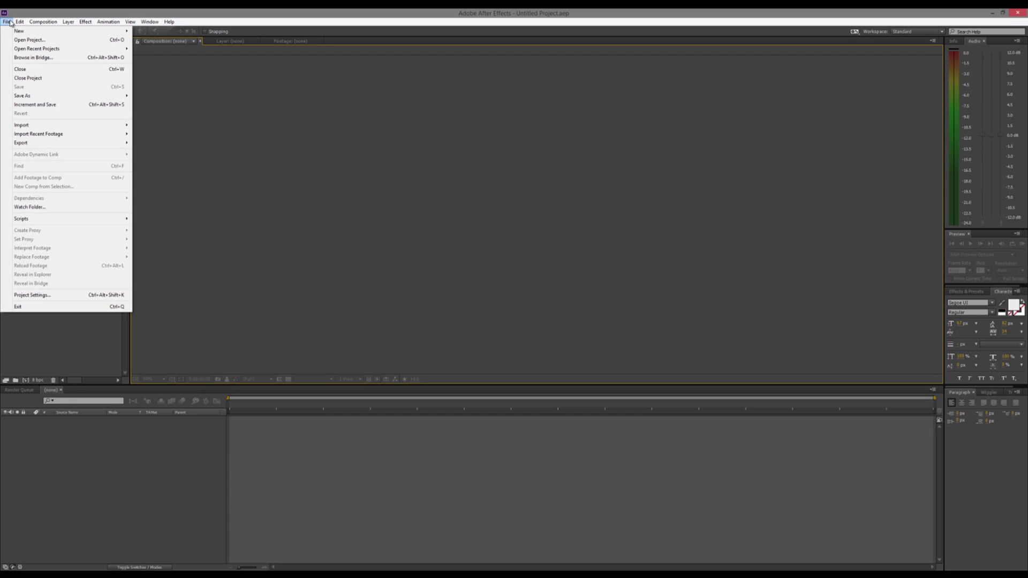
{"action": "mouse_move", "coordinate": [64, 128]}
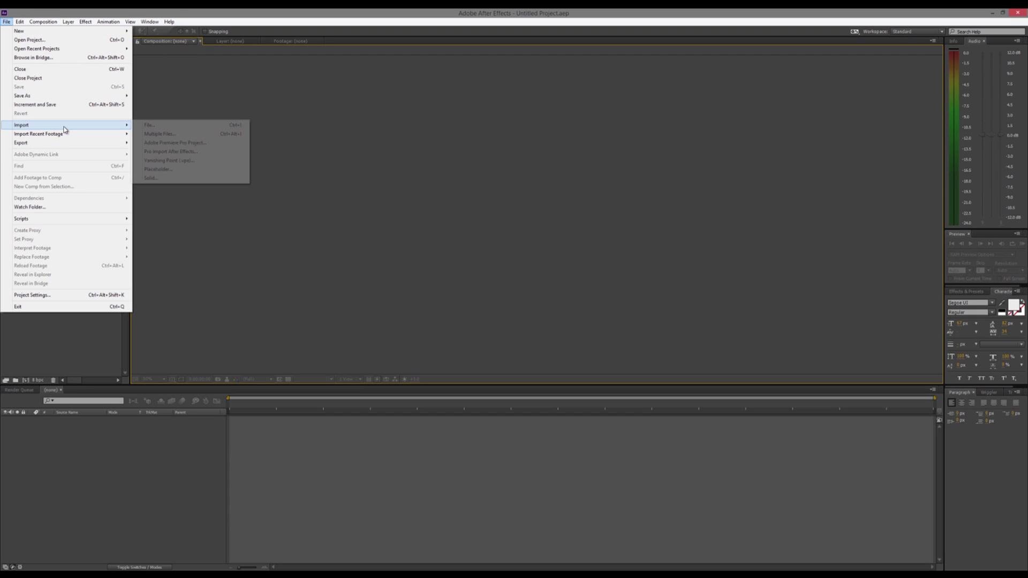
{"action": "left_click", "coordinate": [202, 126]}
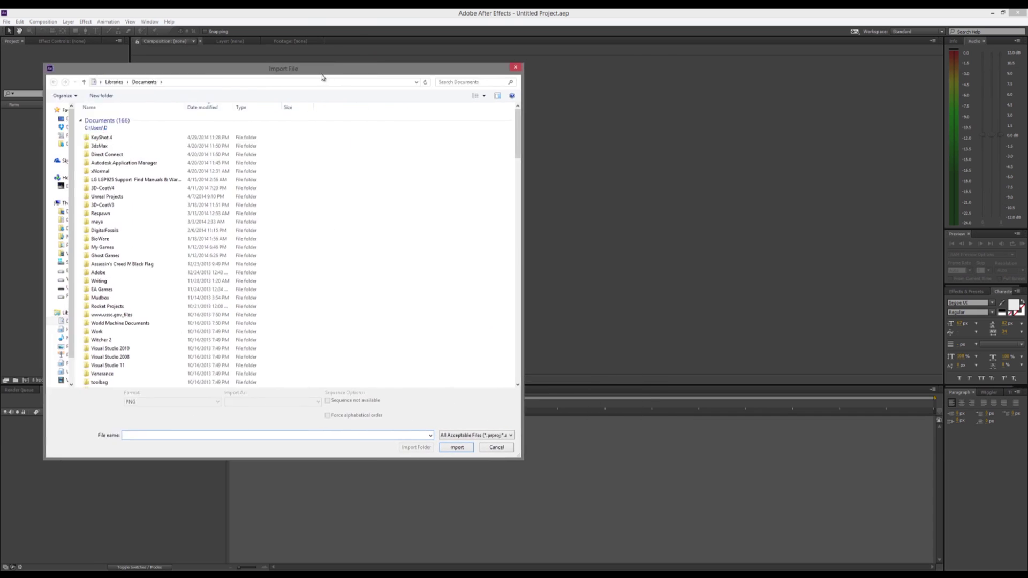
{"action": "left_click", "coordinate": [157, 120]}
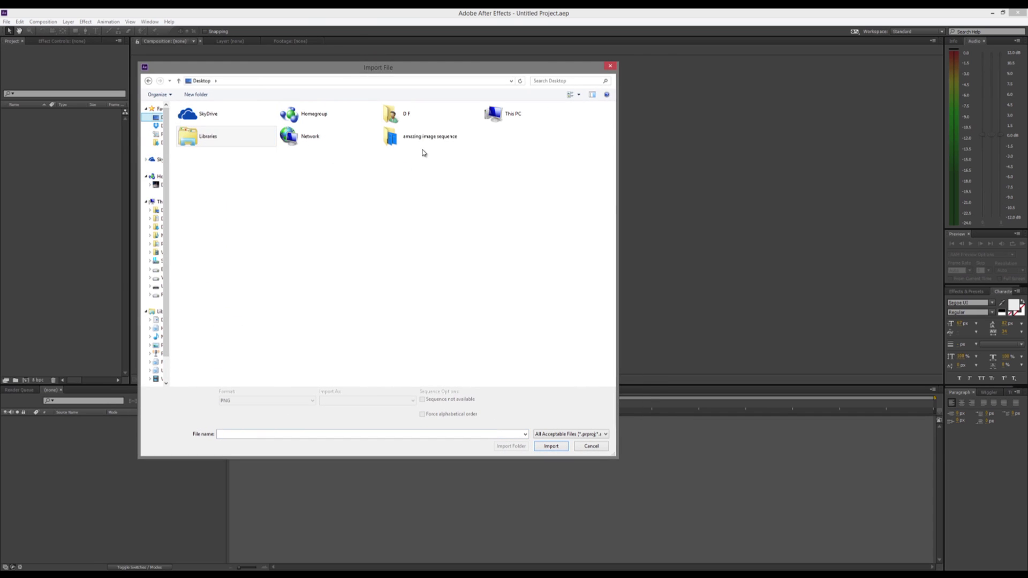
{"action": "double_click", "coordinate": [423, 140]}
{"action": "scroll", "coordinate": [493, 218], "scroll_direction": "down", "scroll_amount": 20}
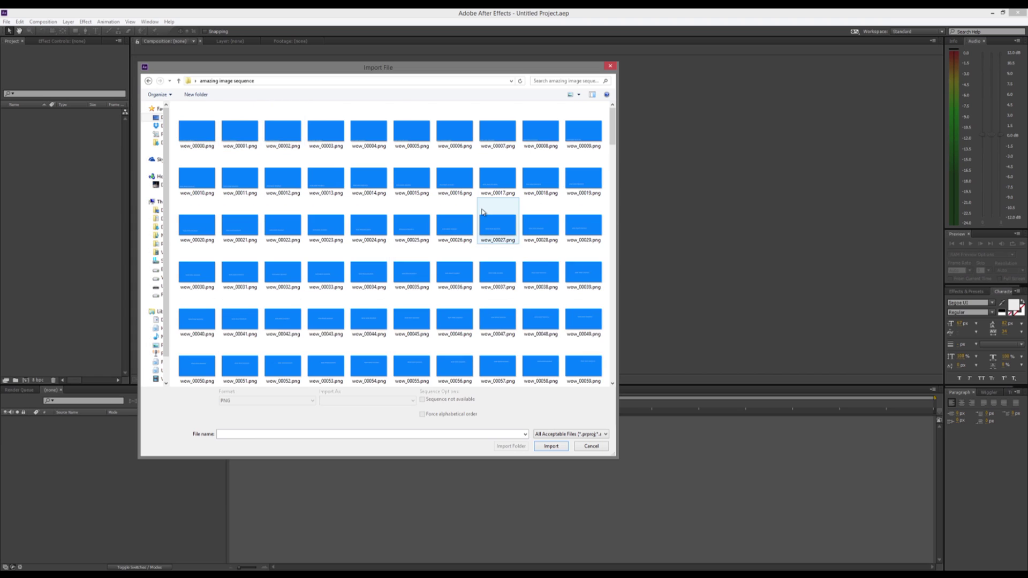
{"action": "scroll", "coordinate": [405, 314], "scroll_direction": "up", "scroll_amount": 20}
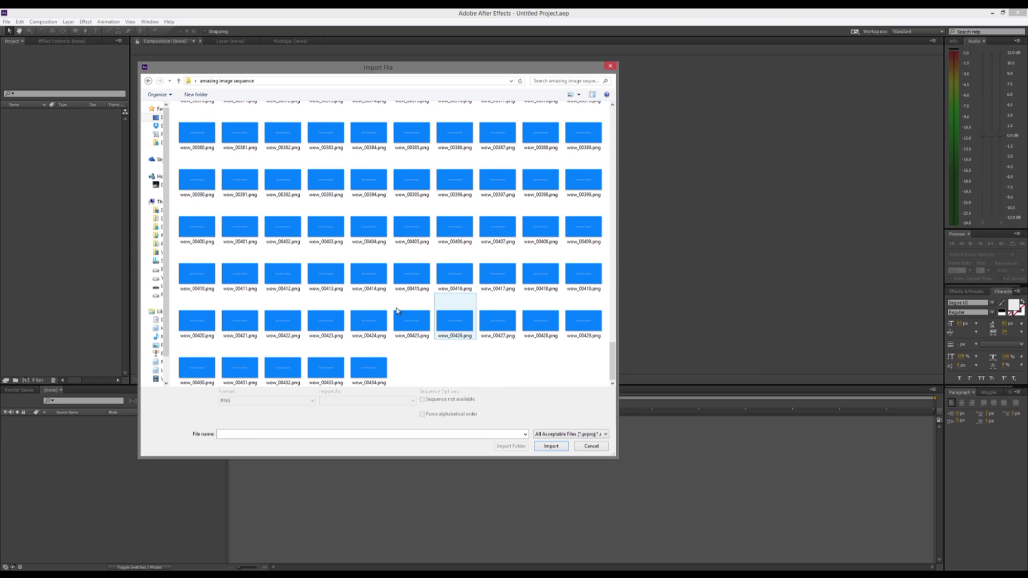
Step: Select wow_00000.png as the first frame with PNG Sequence enabled
{"action": "left_click", "coordinate": [203, 123]}
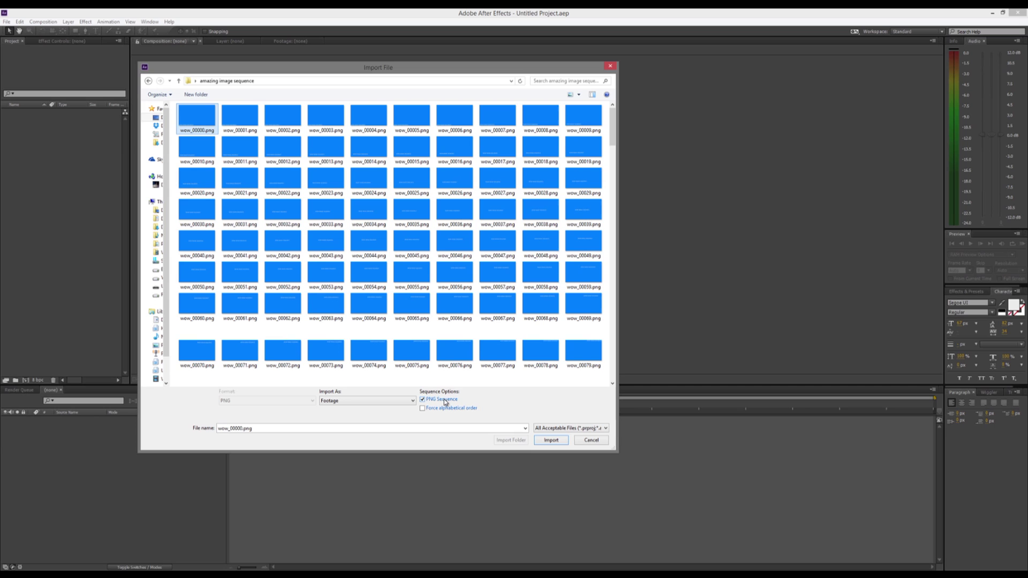
{"action": "scroll", "coordinate": [482, 203], "scroll_direction": "down", "scroll_amount": 8}
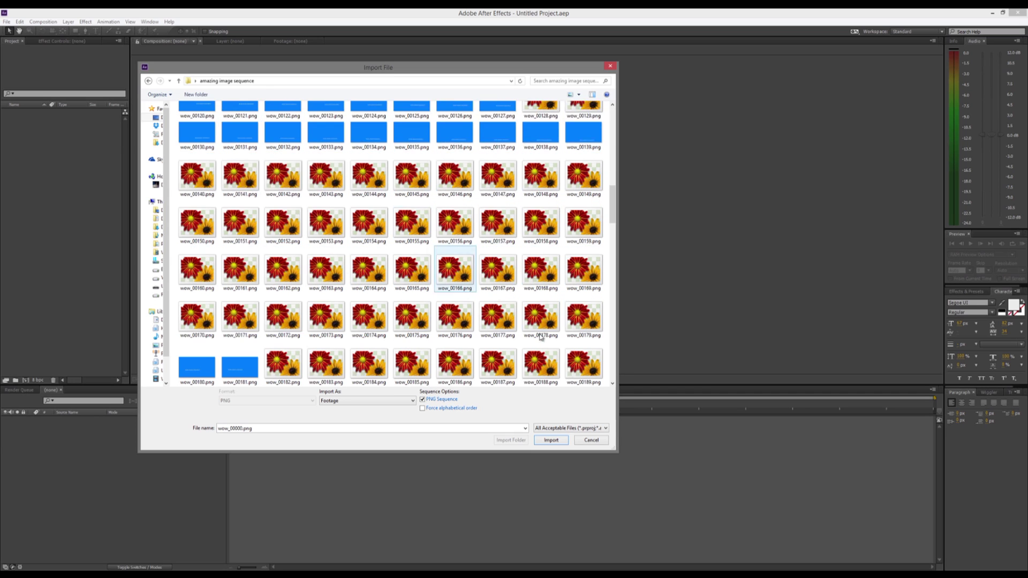
{"action": "scroll", "coordinate": [493, 202], "scroll_direction": "down", "scroll_amount": 7}
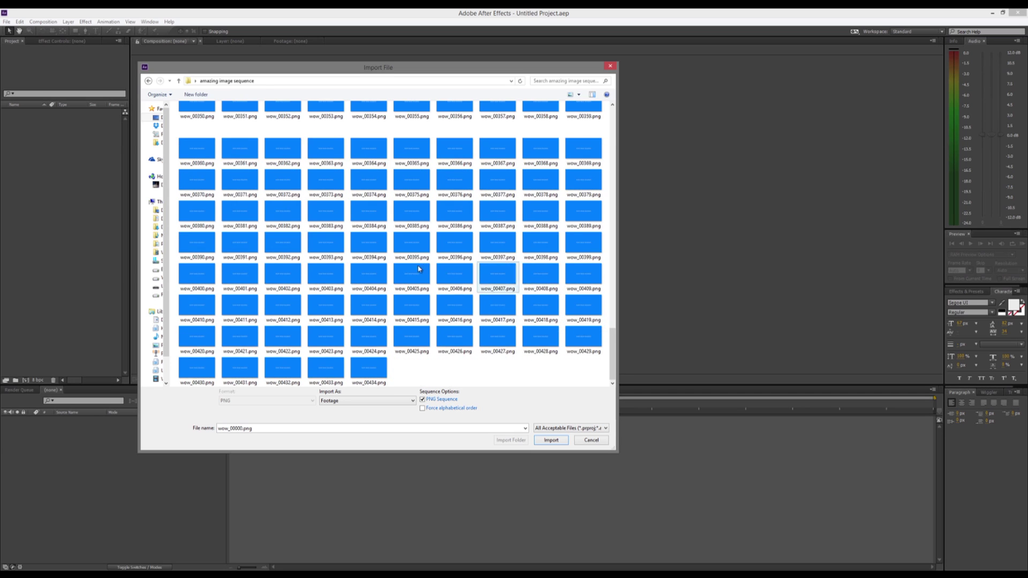
{"action": "scroll", "coordinate": [343, 209], "scroll_direction": "up", "scroll_amount": 13}
{"action": "scroll", "coordinate": [342, 209], "scroll_direction": "up", "scroll_amount": 6}
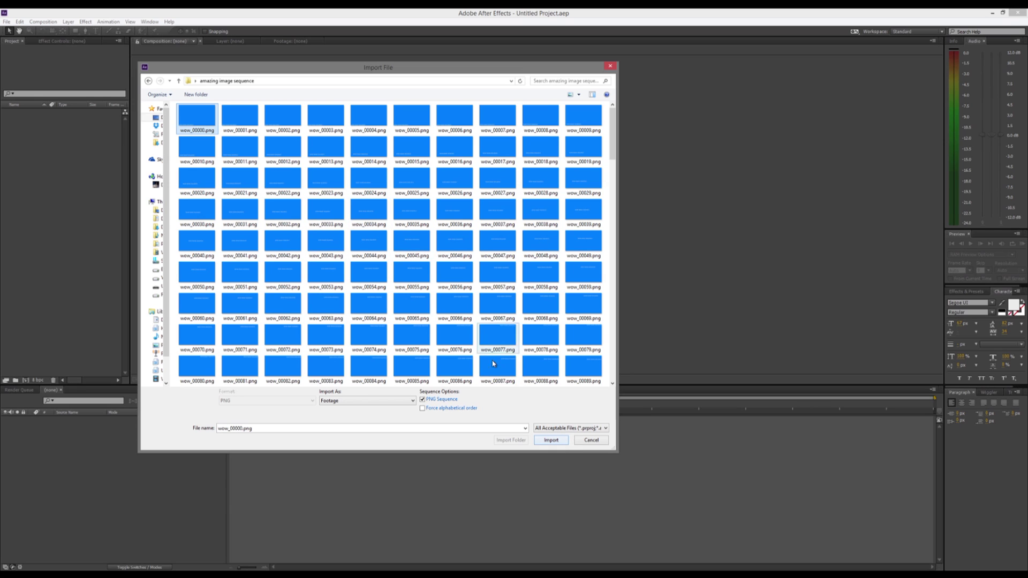
Step: Import the PNG sequence, build a composition named wow from it, and preview its playback
{"action": "left_click", "coordinate": [558, 443]}
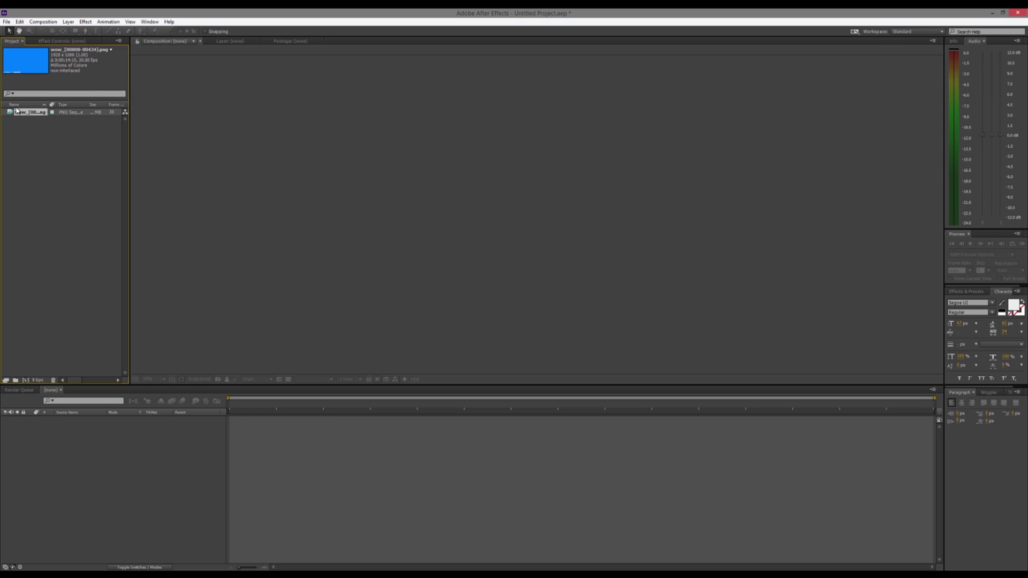
{"action": "left_click_drag", "start_coordinate": [47, 133], "coordinate": [29, 382]}
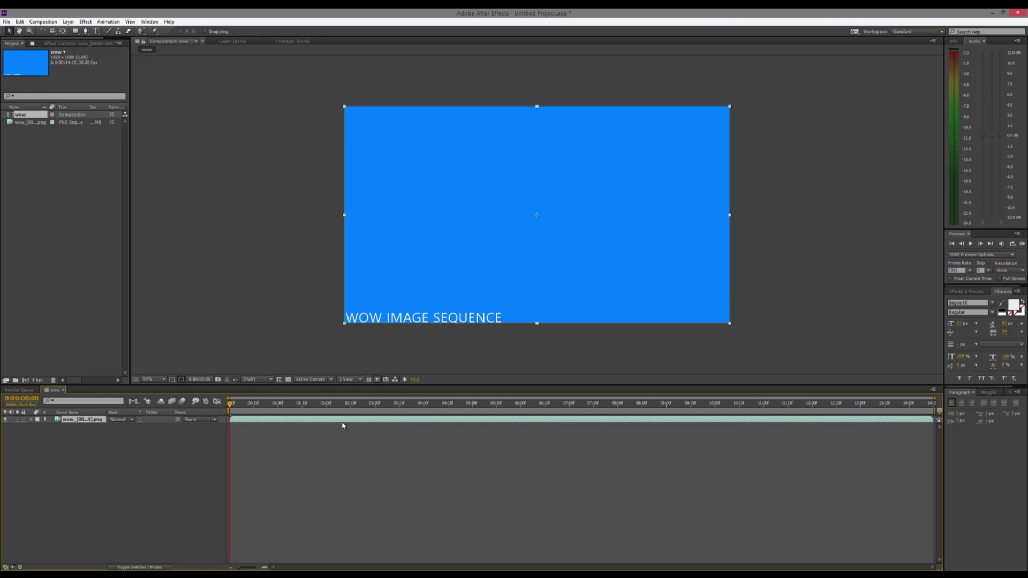
{"action": "key", "text": "space"}
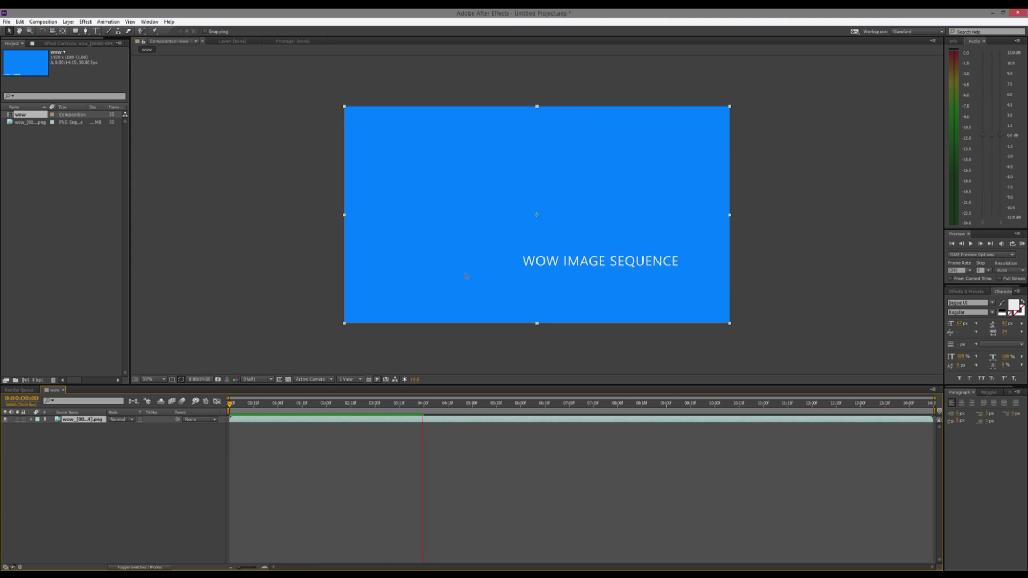
{"action": "key", "text": "space"}
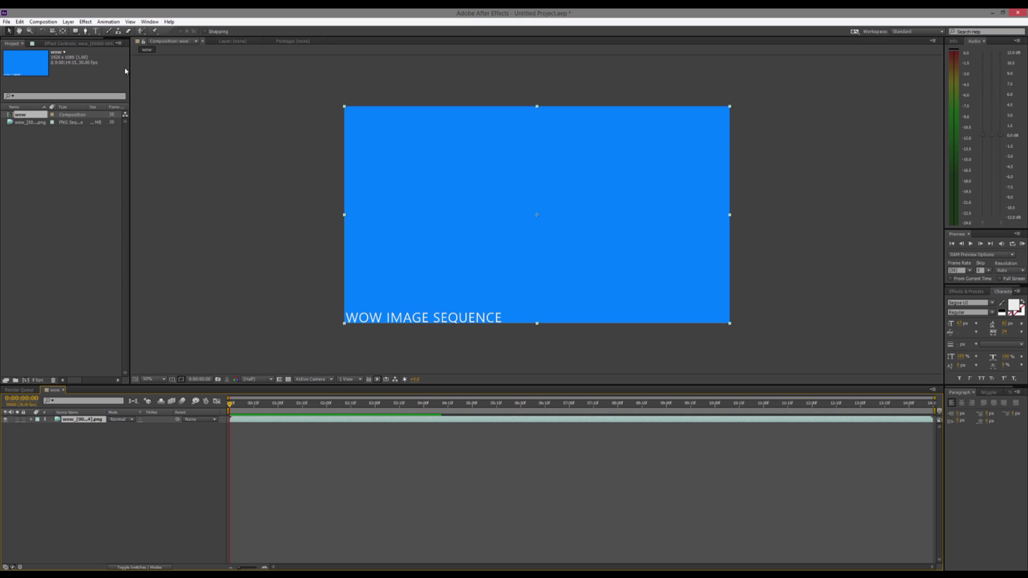
Step: Add the wow composition to the Render Queue from the Composition menu
{"action": "left_click", "coordinate": [46, 22]}
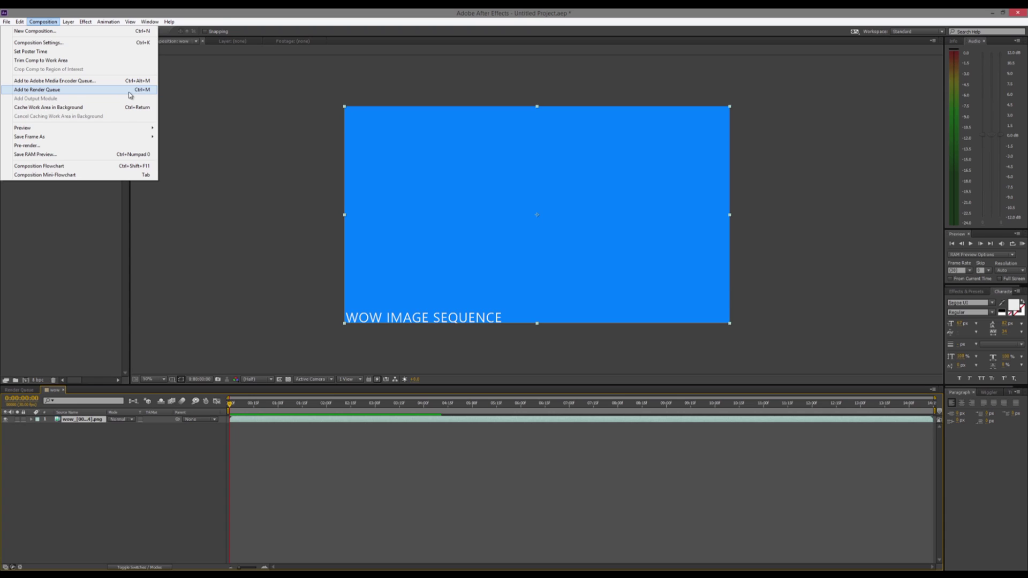
{"action": "left_click", "coordinate": [53, 90]}
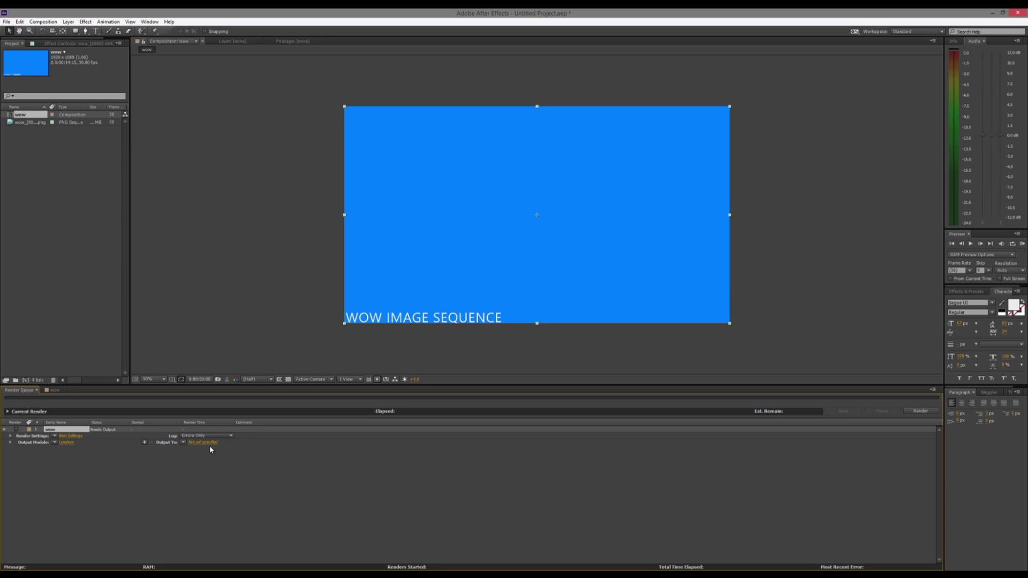
Step: Set the output module format to QuickTime with the H.264 video codec at quality 100
{"action": "left_click", "coordinate": [65, 441]}
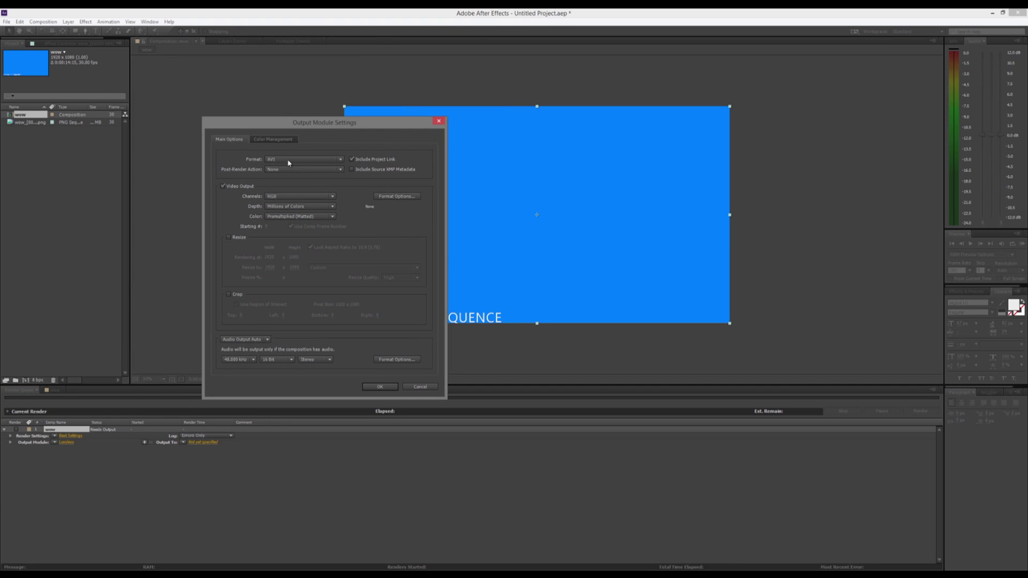
{"action": "left_click", "coordinate": [287, 161]}
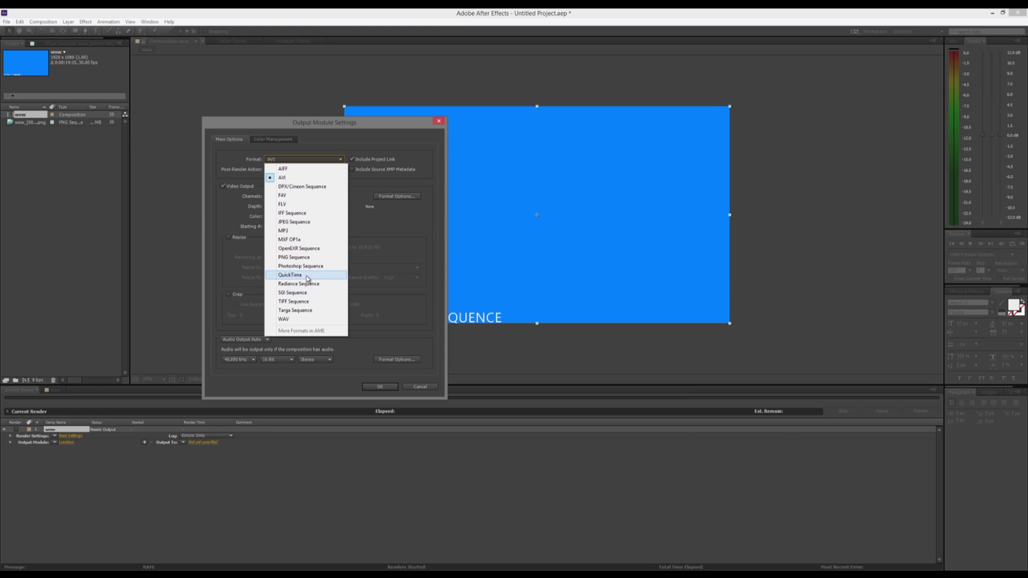
{"action": "left_click", "coordinate": [308, 277]}
{"action": "left_click", "coordinate": [380, 196]}
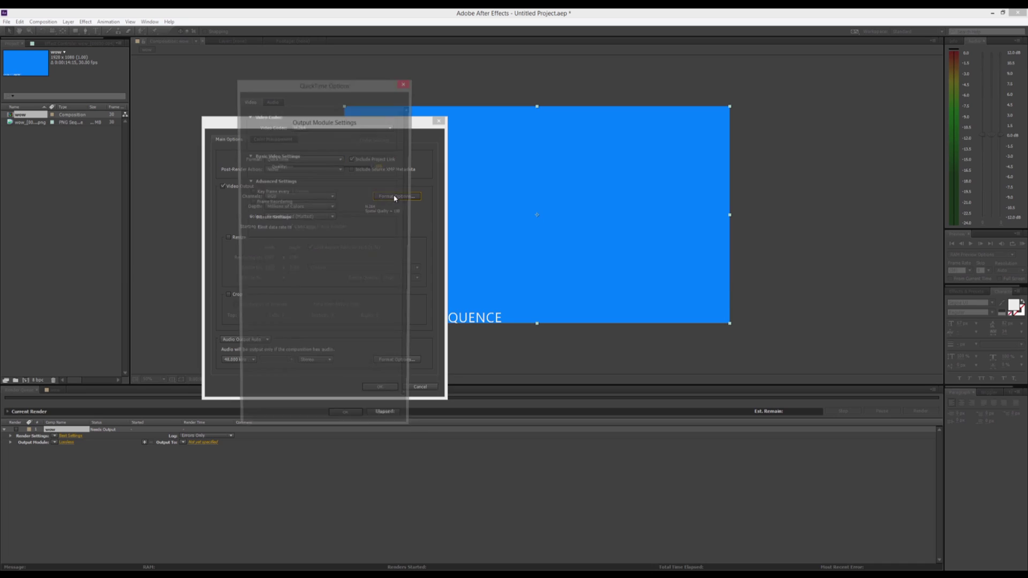
{"action": "left_click_drag", "start_coordinate": [351, 89], "coordinate": [259, 92]}
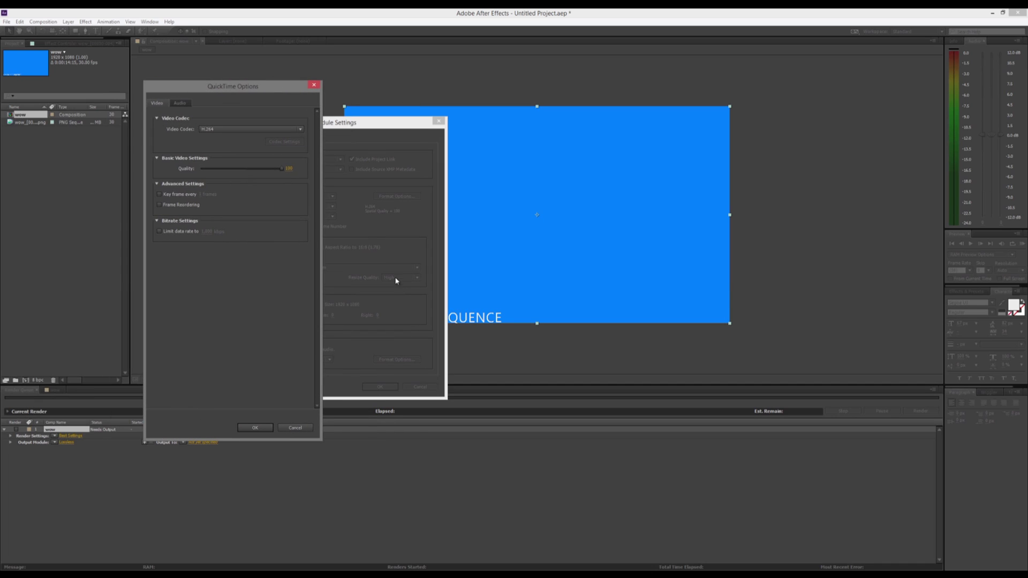
{"action": "left_click", "coordinate": [238, 131]}
{"action": "left_click", "coordinate": [172, 301]}
{"action": "left_click", "coordinate": [247, 427]}
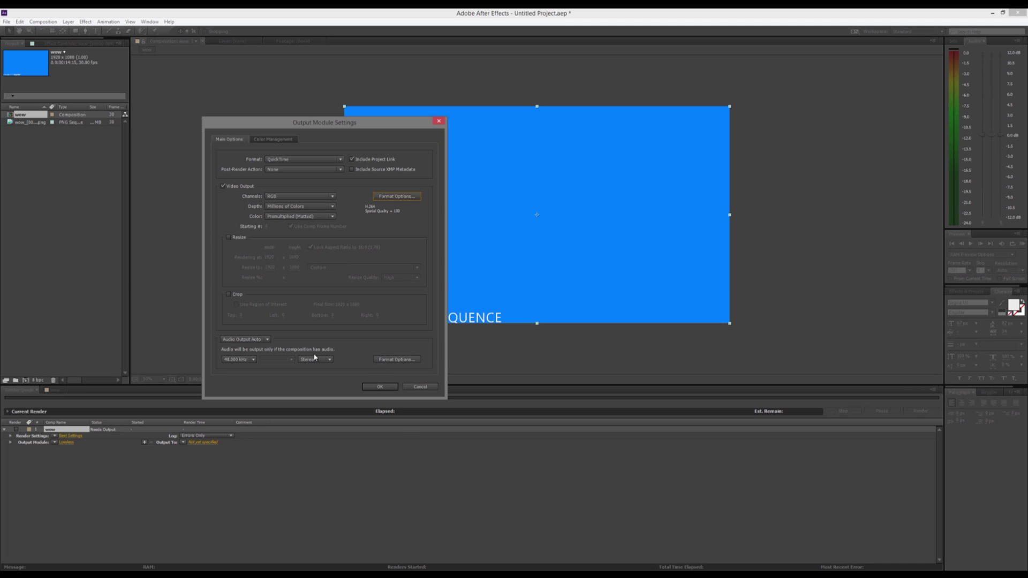
{"action": "left_click", "coordinate": [408, 360]}
{"action": "left_click_drag", "start_coordinate": [229, 97], "coordinate": [165, 97]}
{"action": "left_click", "coordinate": [177, 128]}
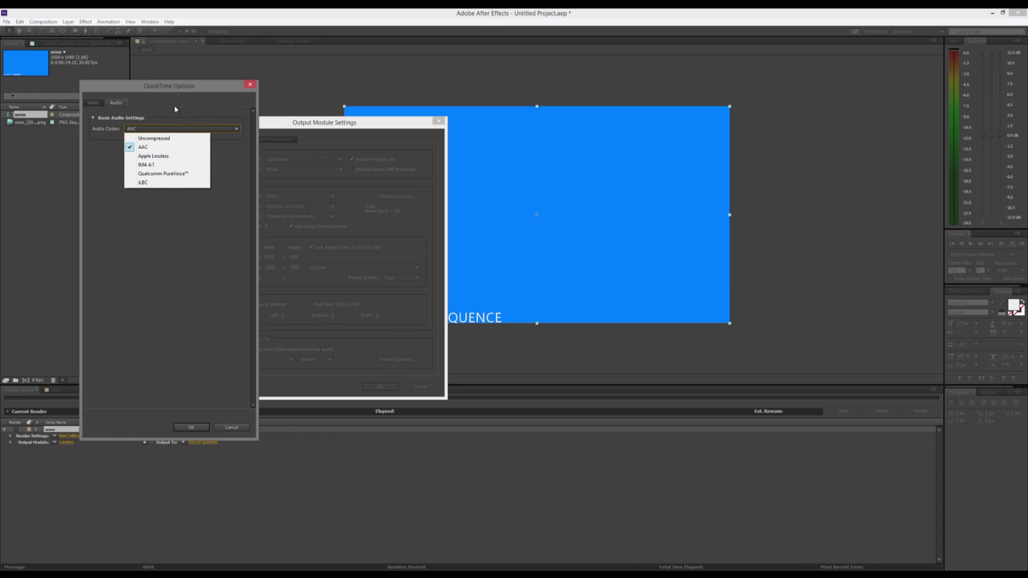
{"action": "left_click", "coordinate": [174, 129]}
{"action": "left_click", "coordinate": [93, 102]}
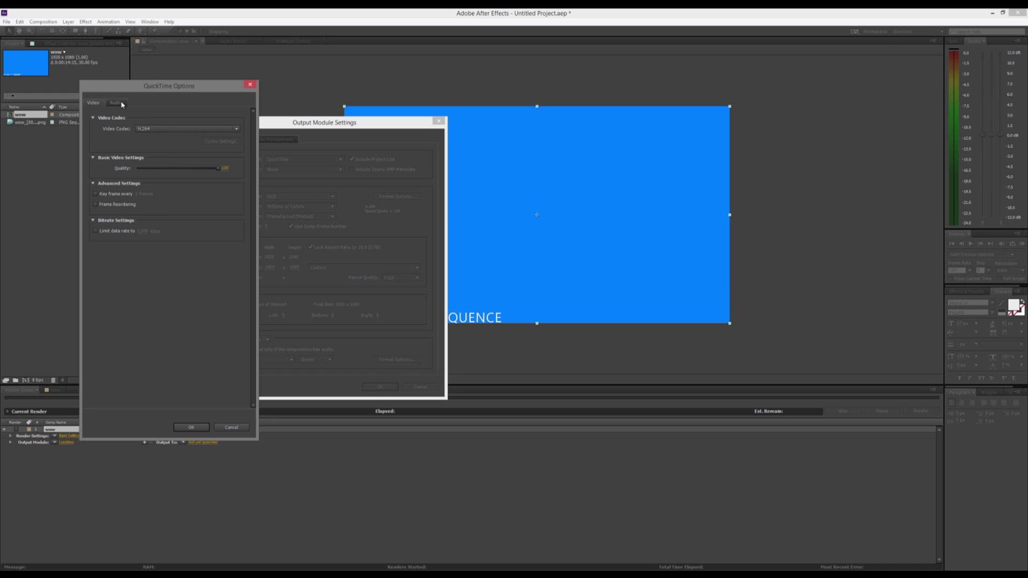
{"action": "left_click", "coordinate": [115, 102]}
{"action": "left_click", "coordinate": [249, 84]}
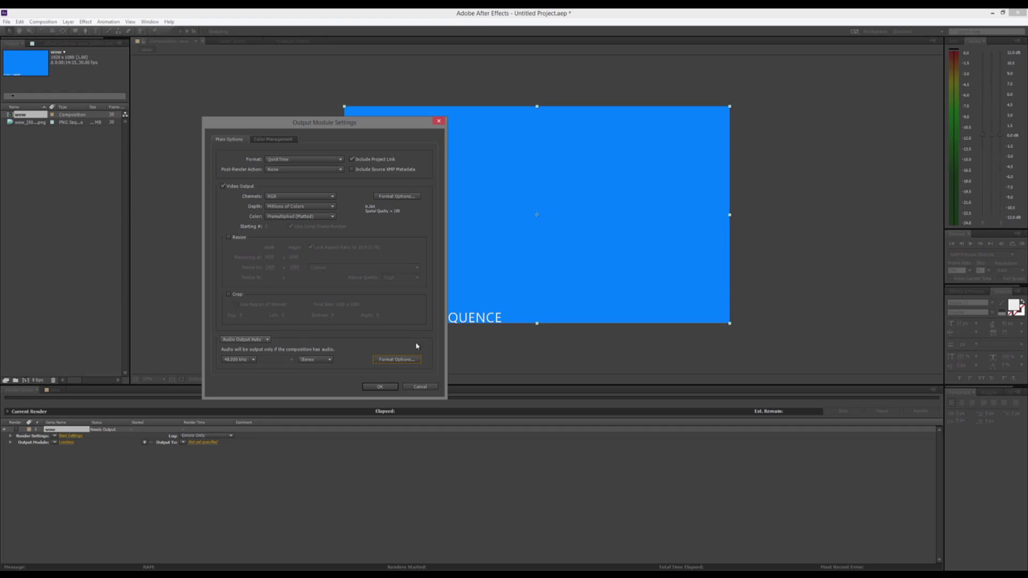
Step: Save the render output as amazing video.mov in the Desktop's amazing image sequence folder
{"action": "left_click", "coordinate": [378, 387]}
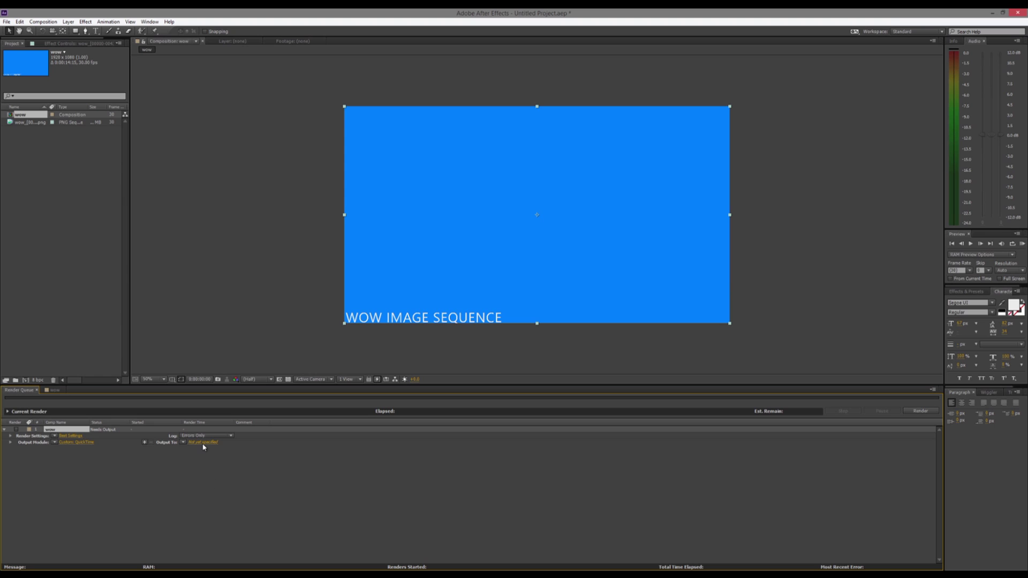
{"action": "left_click", "coordinate": [204, 445]}
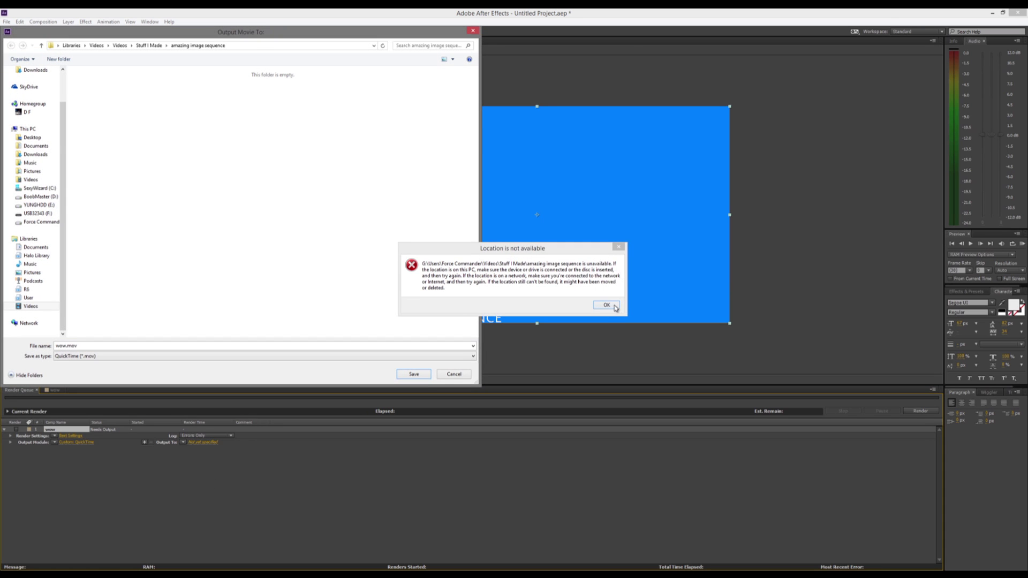
{"action": "left_click", "coordinate": [664, 304]}
{"action": "left_click_drag", "start_coordinate": [63, 113], "coordinate": [63, 86]}
{"action": "left_click", "coordinate": [32, 82]}
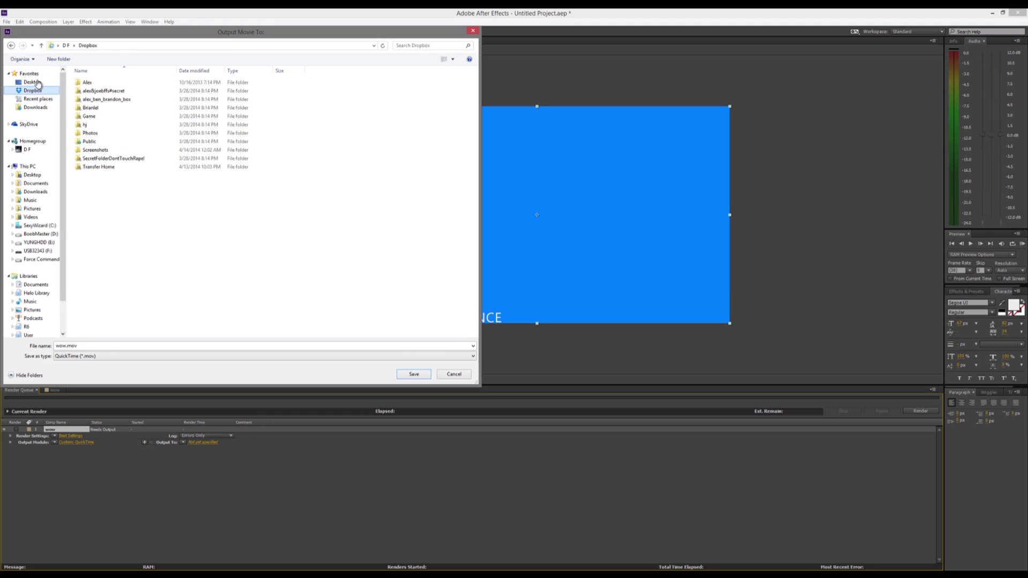
{"action": "double_click", "coordinate": [122, 127]}
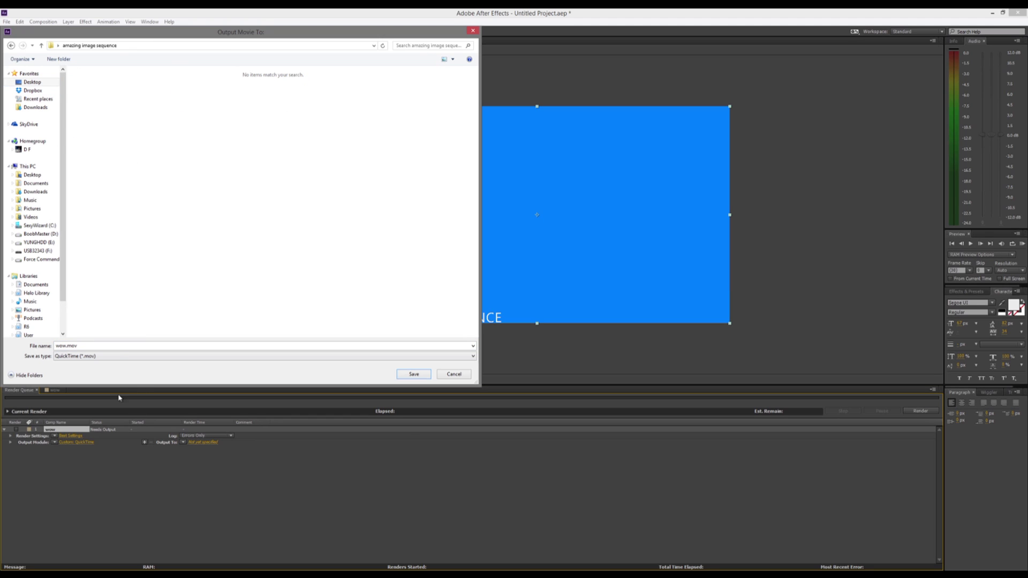
{"action": "double_click", "coordinate": [115, 345]}
{"action": "type", "text": "amazing video"}
{"action": "left_click", "coordinate": [410, 372]}
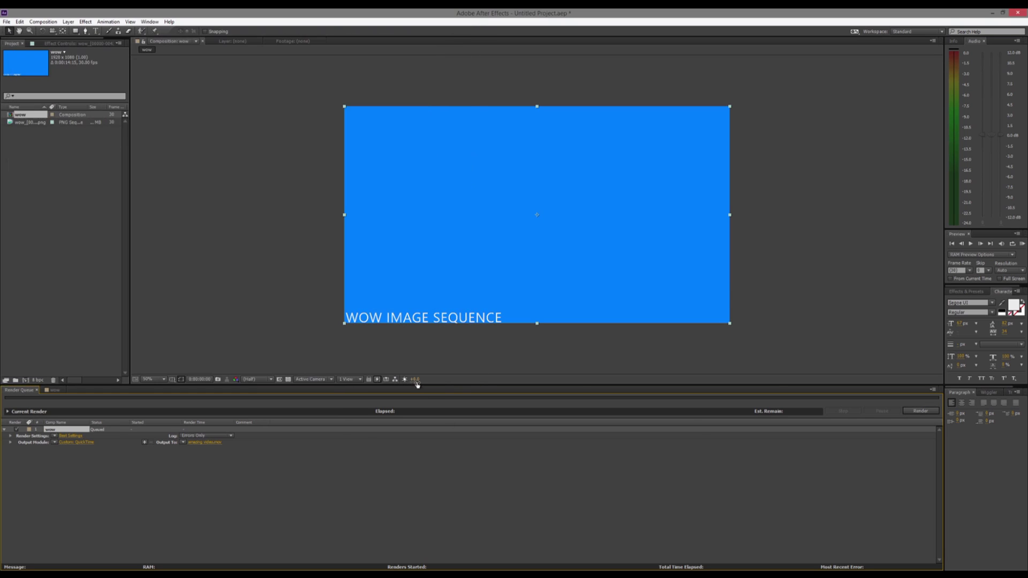
Step: Render the wow comp and select the finished amazing video.mov in File Explorer
{"action": "left_click", "coordinate": [920, 411]}
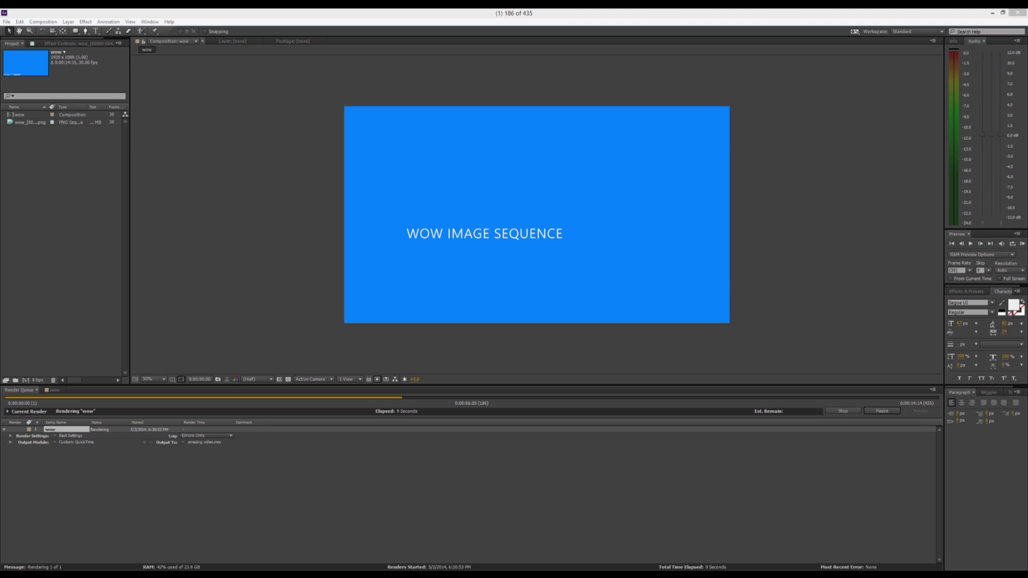
{"action": "key", "text": "alt+Tab"}
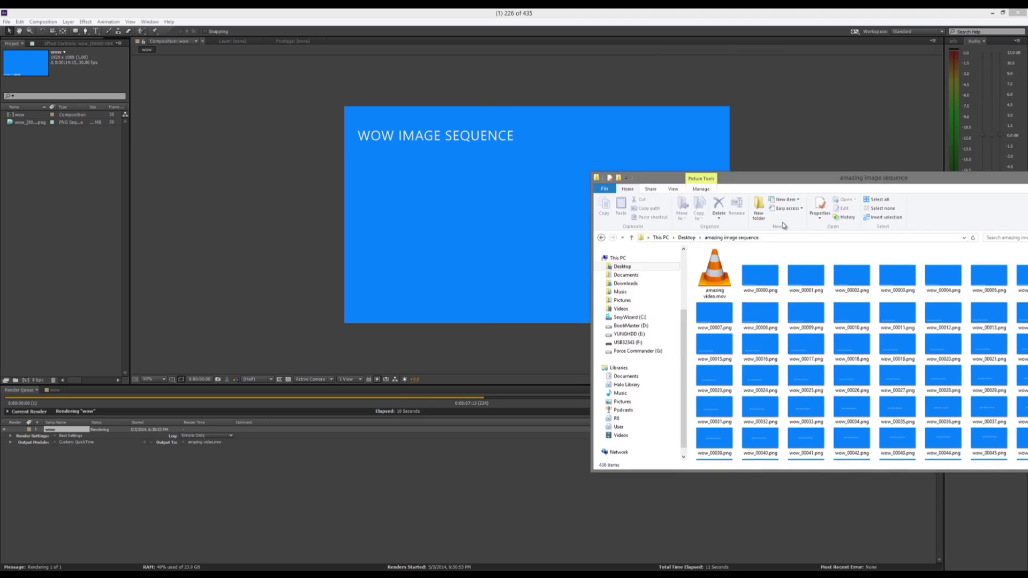
{"action": "left_click_drag", "start_coordinate": [783, 177], "coordinate": [738, 200]}
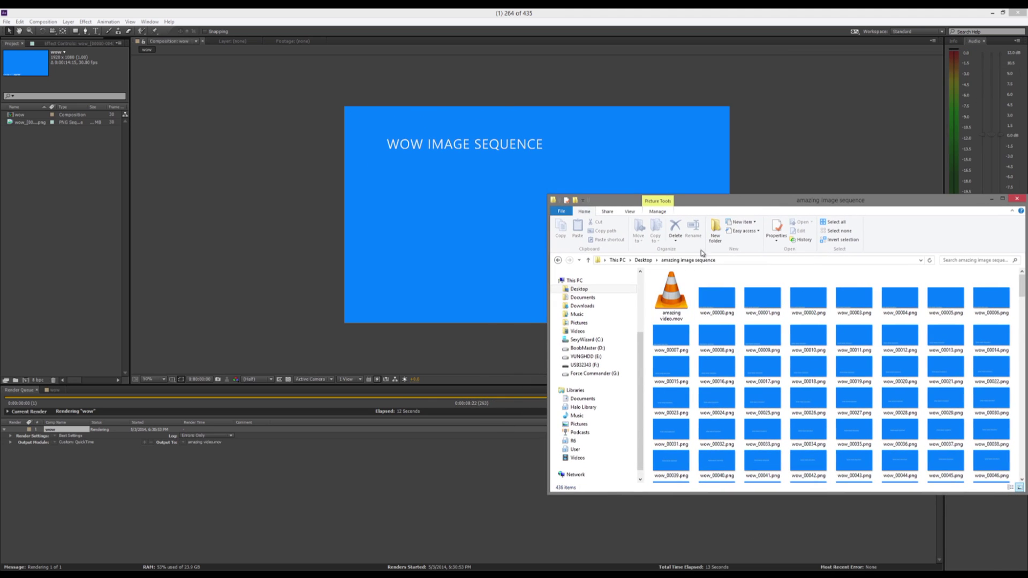
{"action": "left_click", "coordinate": [671, 295]}
{"action": "left_click_drag", "start_coordinate": [753, 203], "coordinate": [744, 89]}
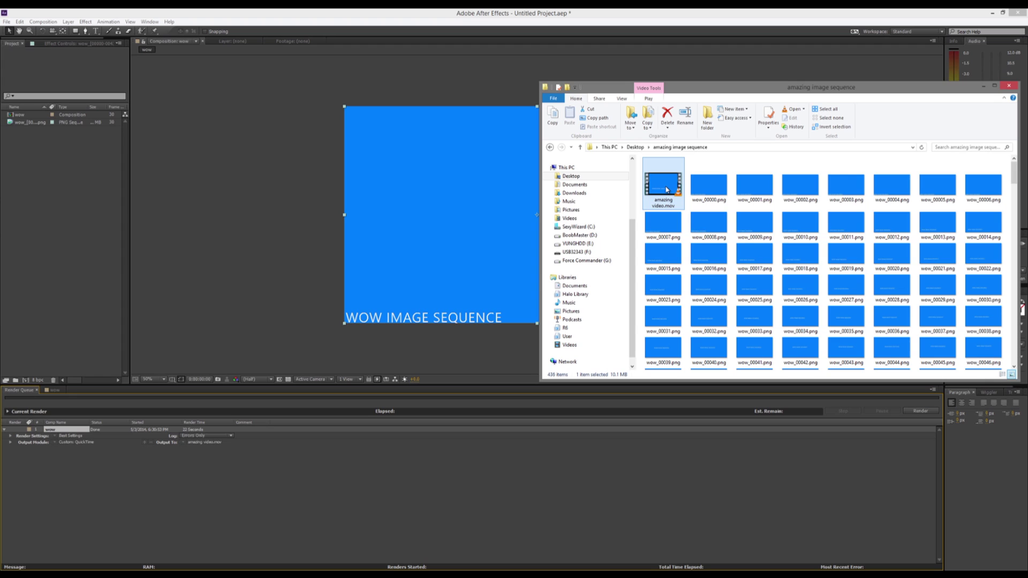
Step: Play amazing video.mov in VLC, close VLC, and move the Explorer window off screen
{"action": "double_click", "coordinate": [667, 189]}
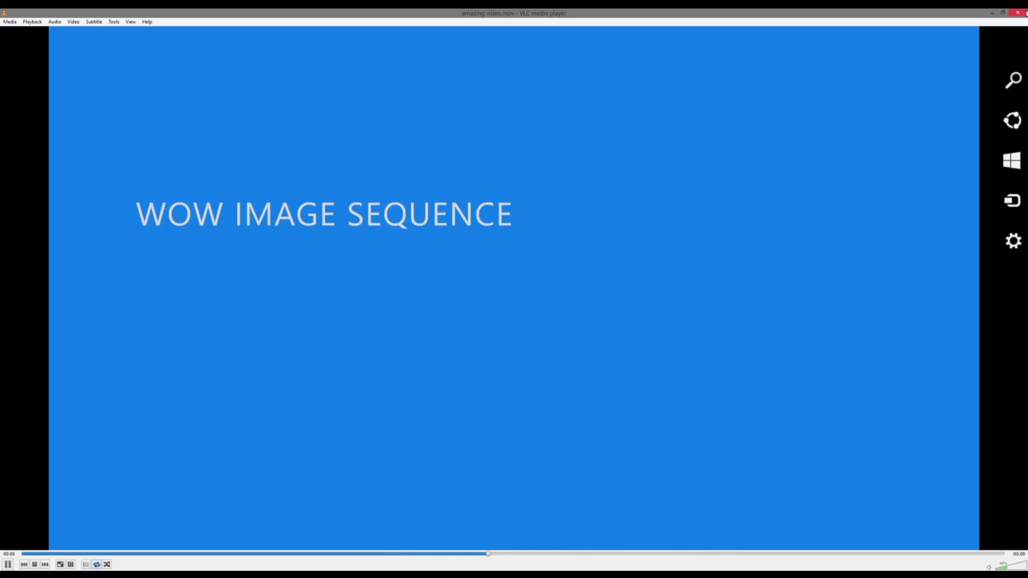
{"action": "left_click", "coordinate": [1025, 13]}
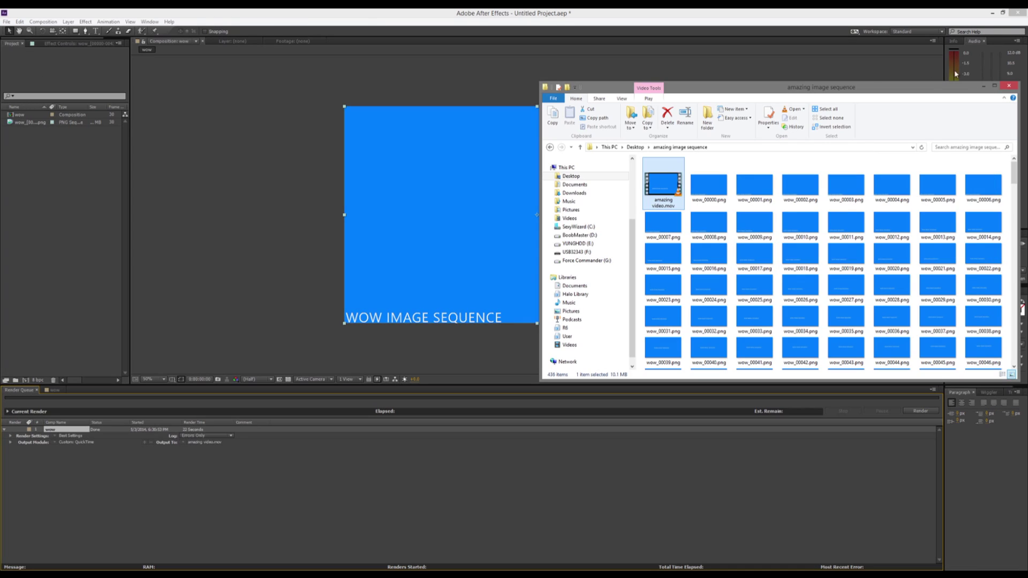
{"action": "left_click_drag", "start_coordinate": [906, 93], "coordinate": [1027, 91]}
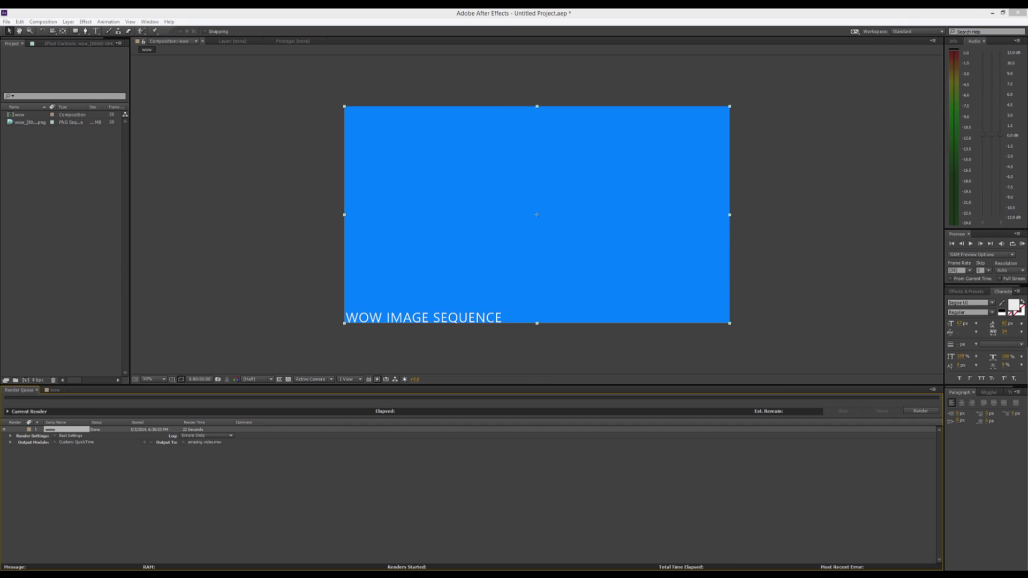